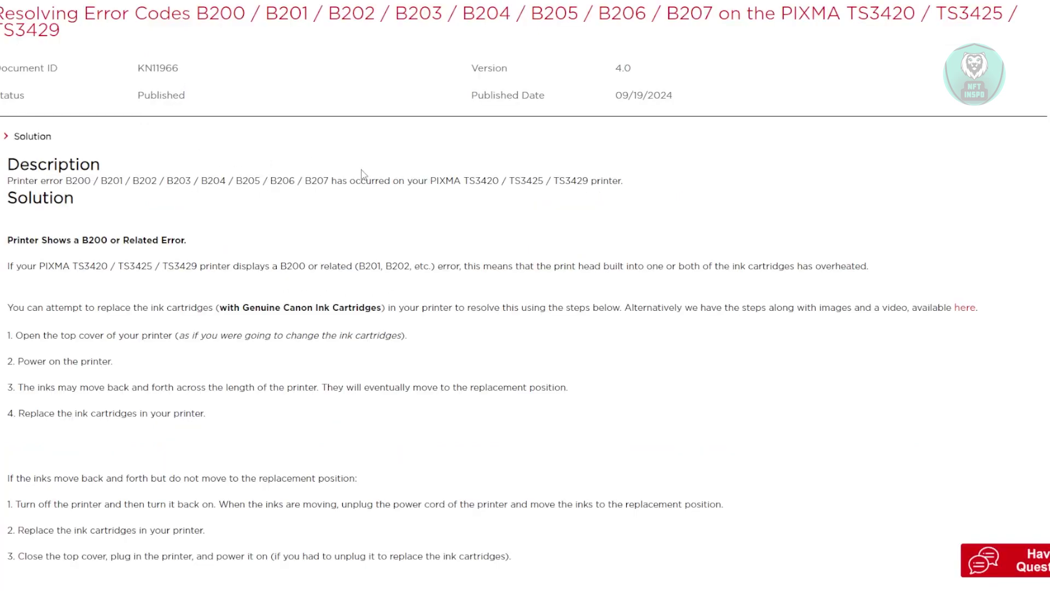
scroll(364, 175, up, 2)
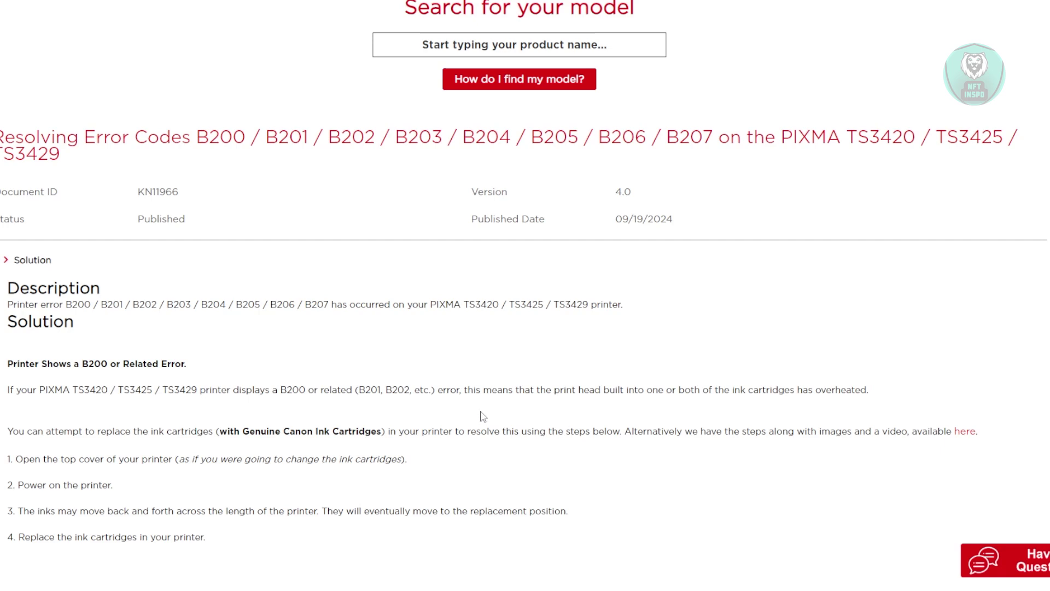
scroll(75, 310, down, 2)
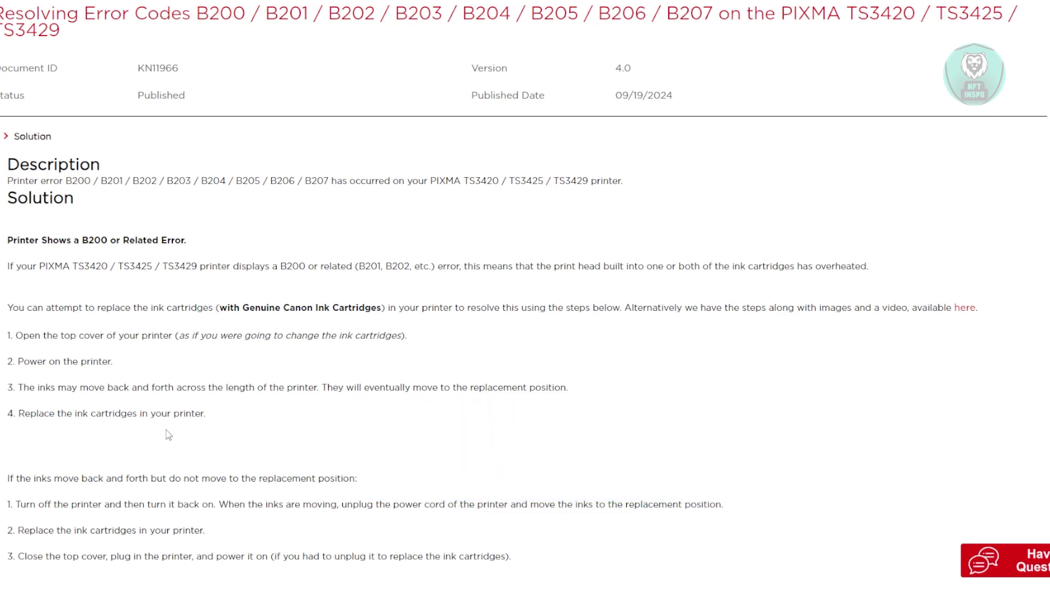
scroll(287, 436, down, 1)
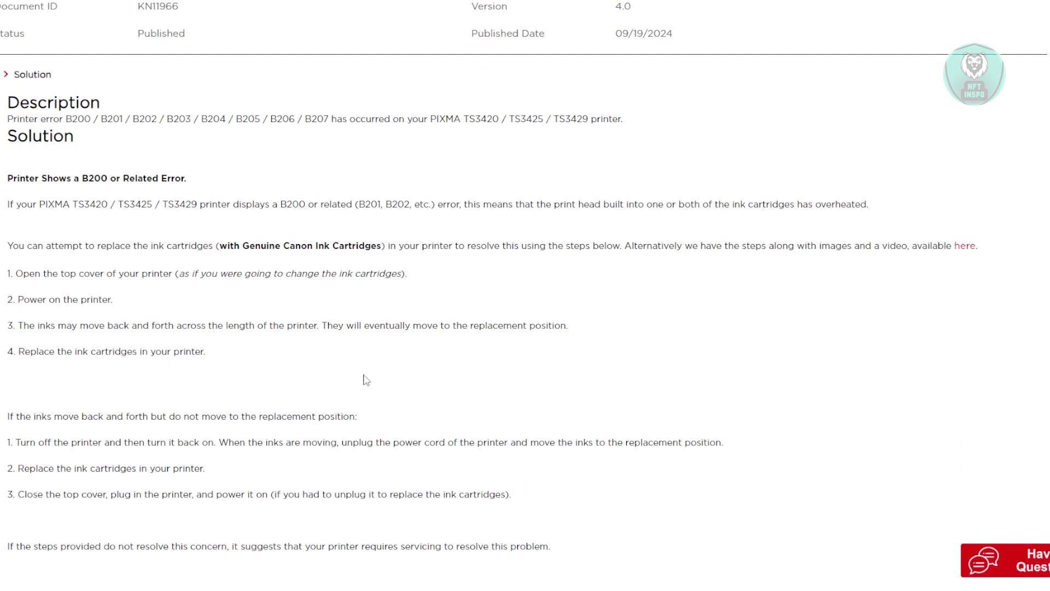
scroll(534, 397, down, 1)
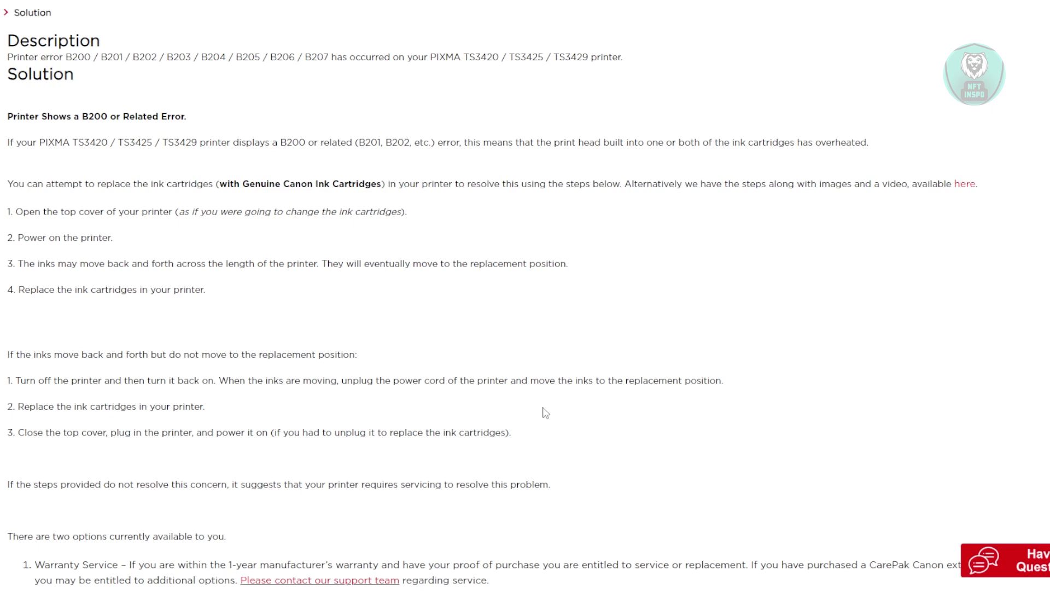
scroll(578, 355, up, 3)
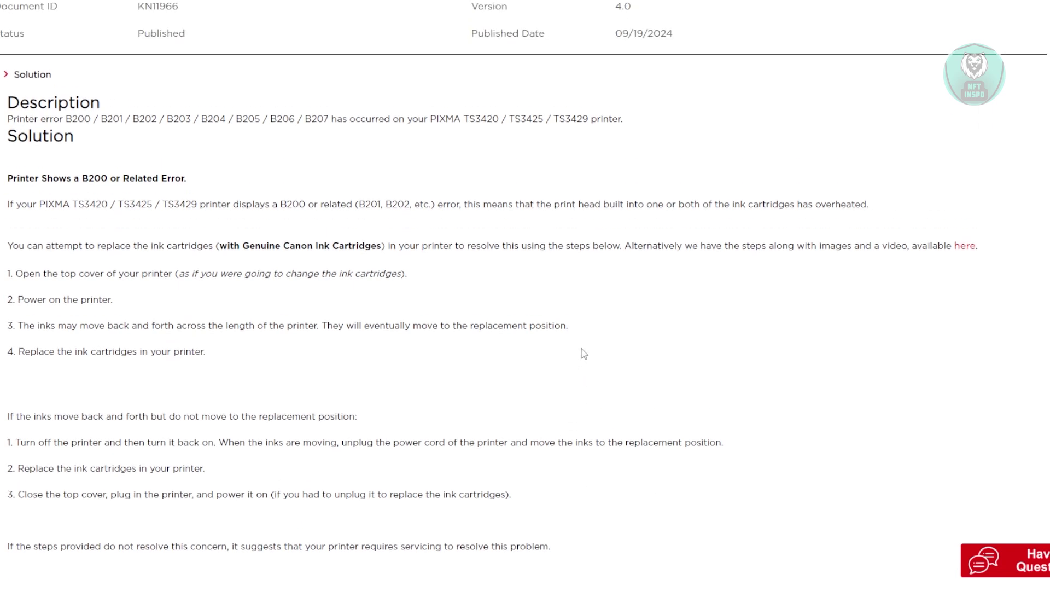